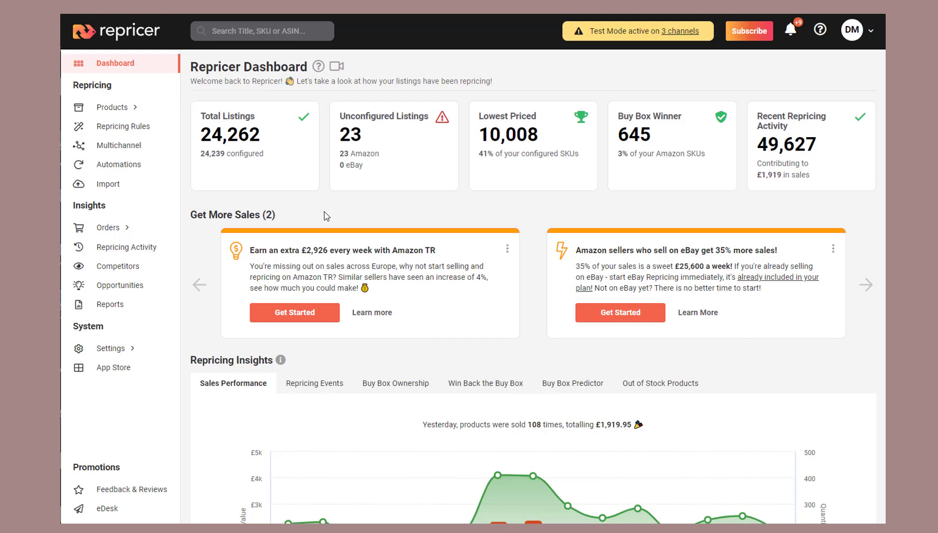
- Start creating a custom Amazon Sales Rule from the repricing rules list
left_click(134, 127)
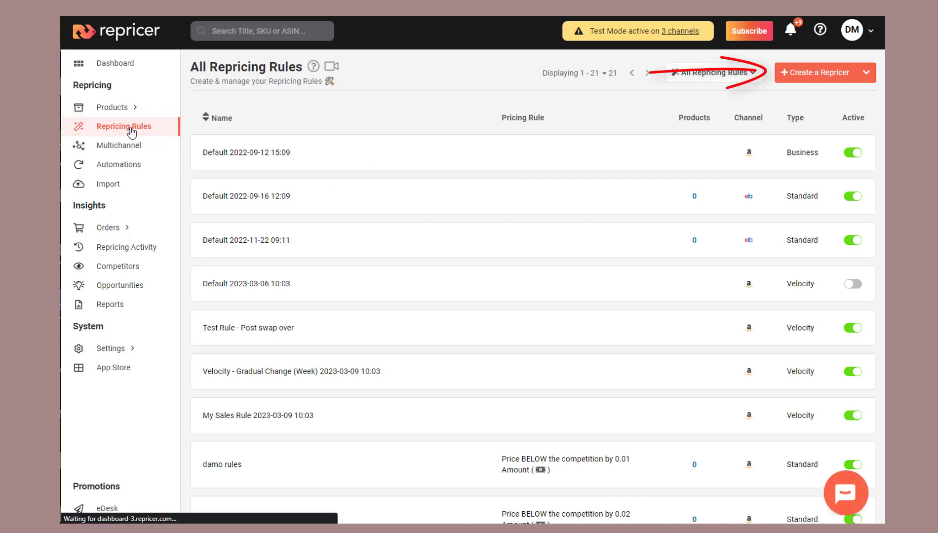
left_click(866, 72)
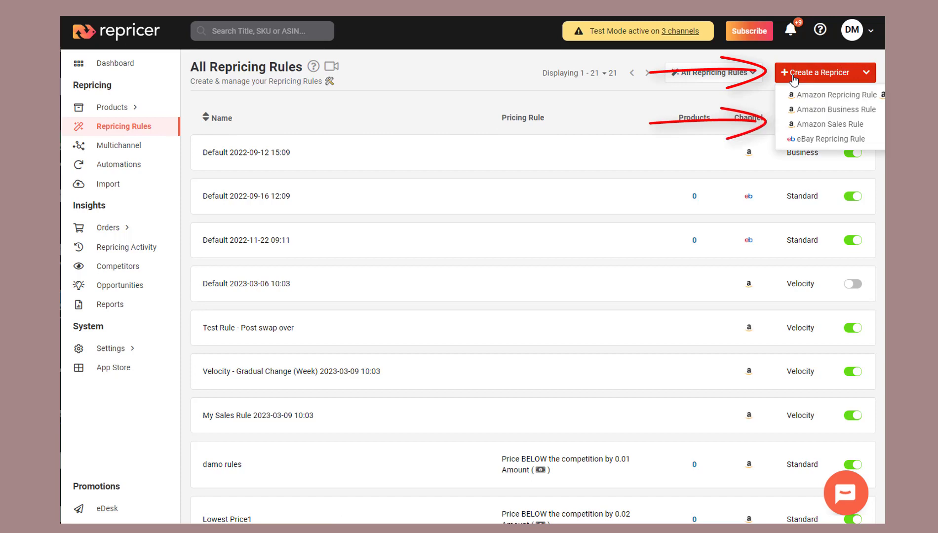
left_click(796, 129)
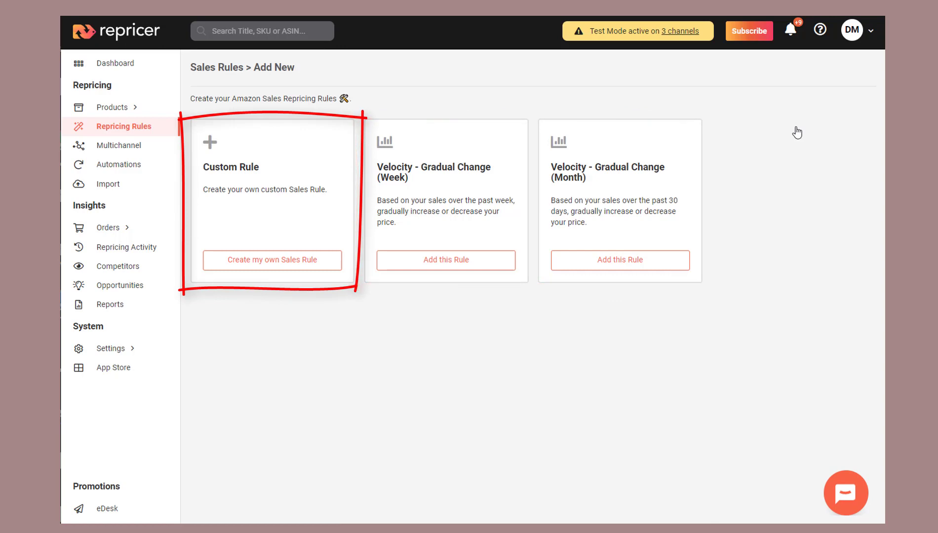
left_click(264, 266)
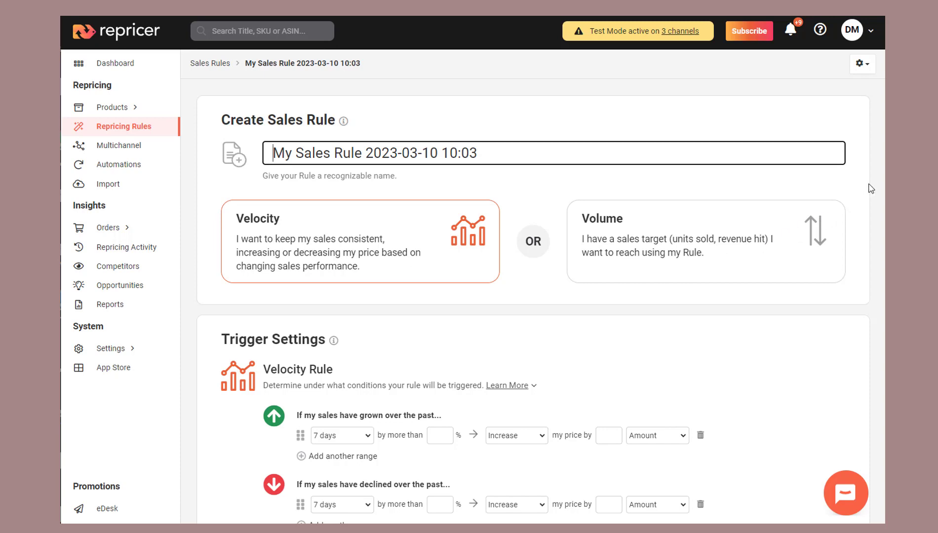
- Set the first sales-growth range to 5 days by more than 20 %
scroll(533, 346, "down", 4)
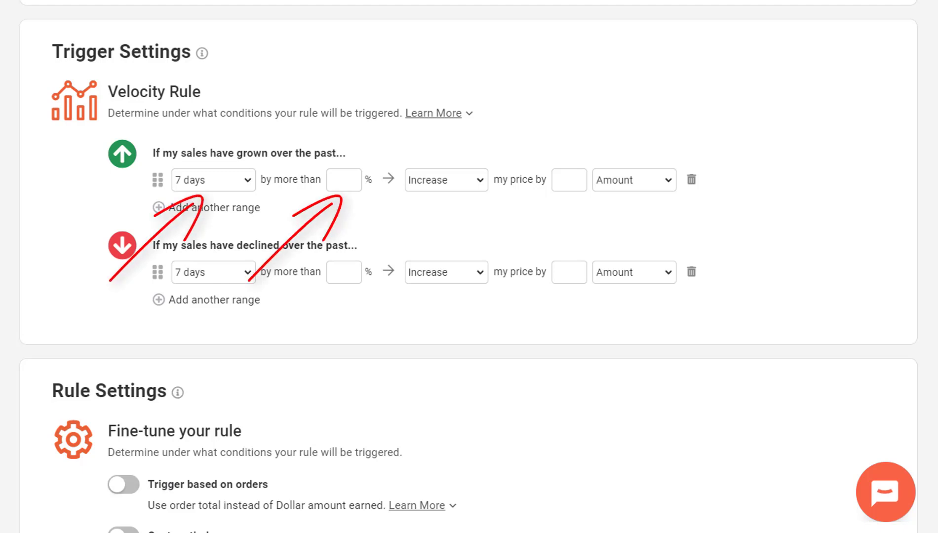
left_click(183, 180)
left_click(191, 249)
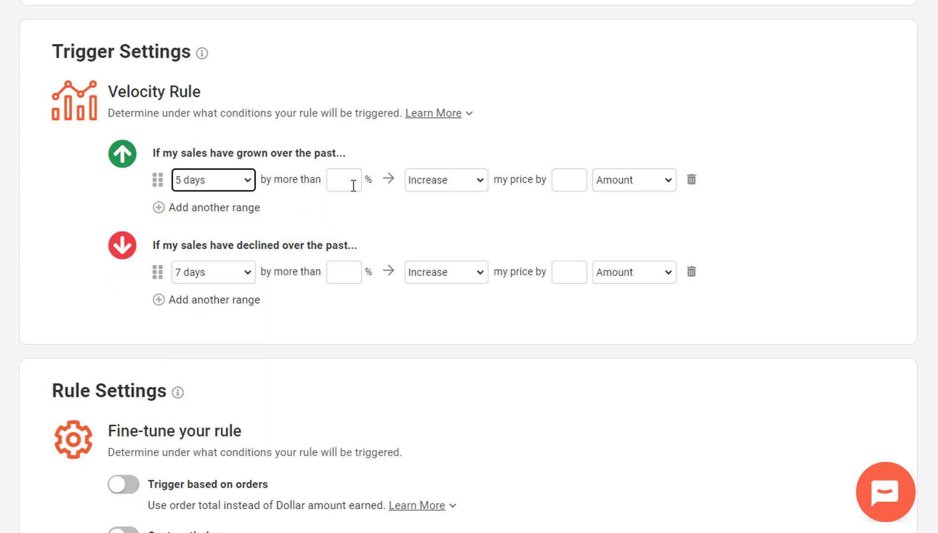
left_click(350, 180)
type("20")
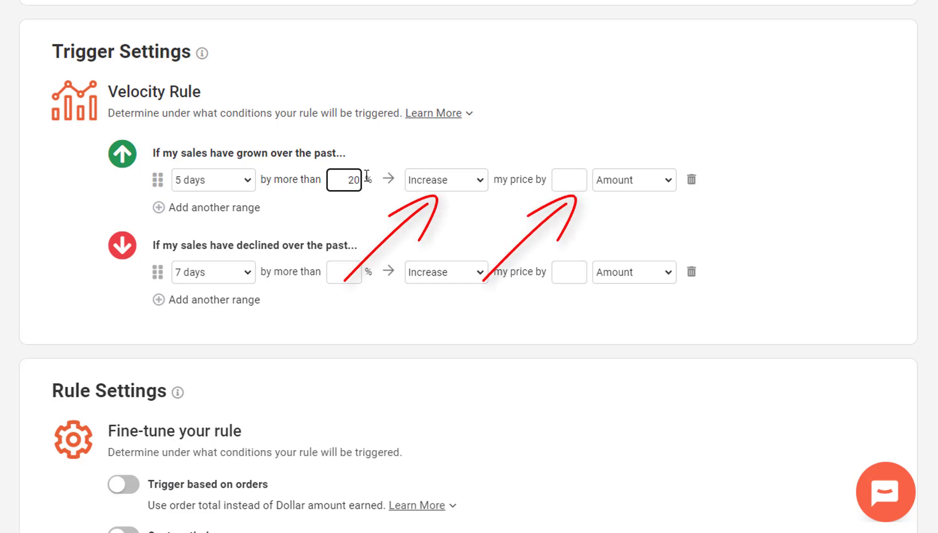
- Make that growth range increase the price by an amount of 15
left_click(476, 178)
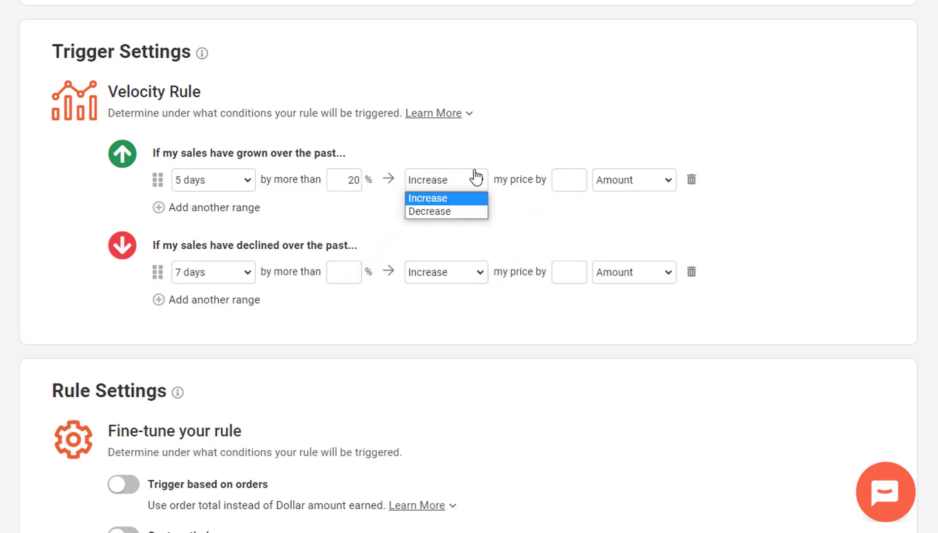
left_click(476, 176)
left_click(635, 177)
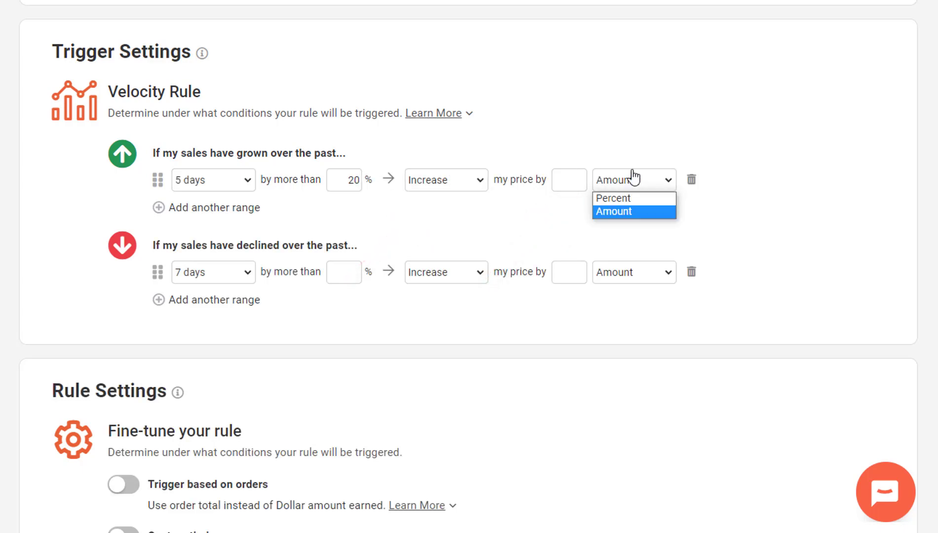
left_click(634, 177)
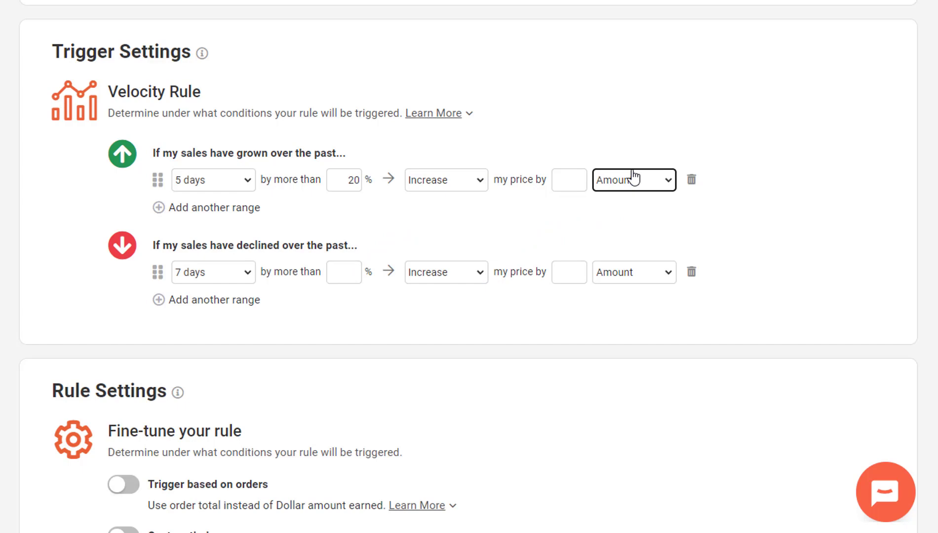
left_click(562, 179)
type("15")
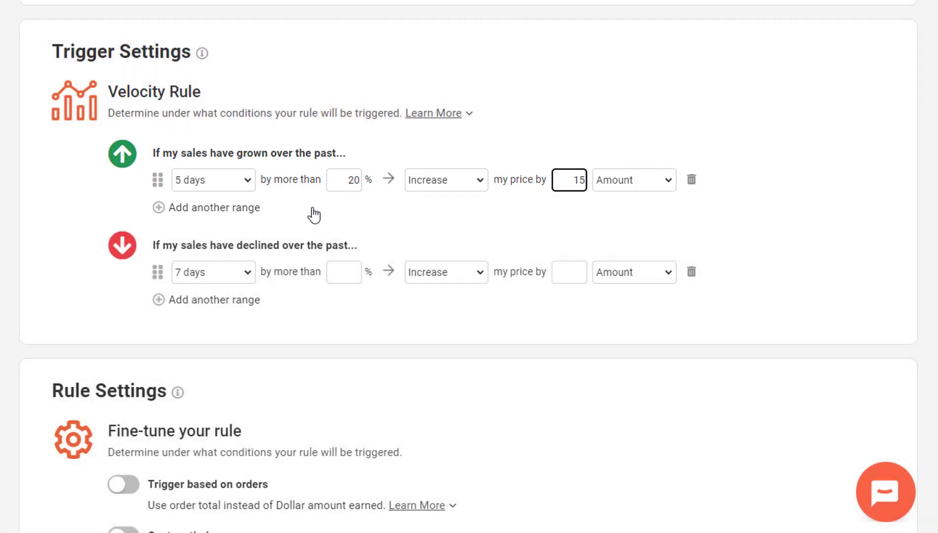
- Add an extra range to both the growth and decline sections, moving each new range to the top
left_click(163, 208)
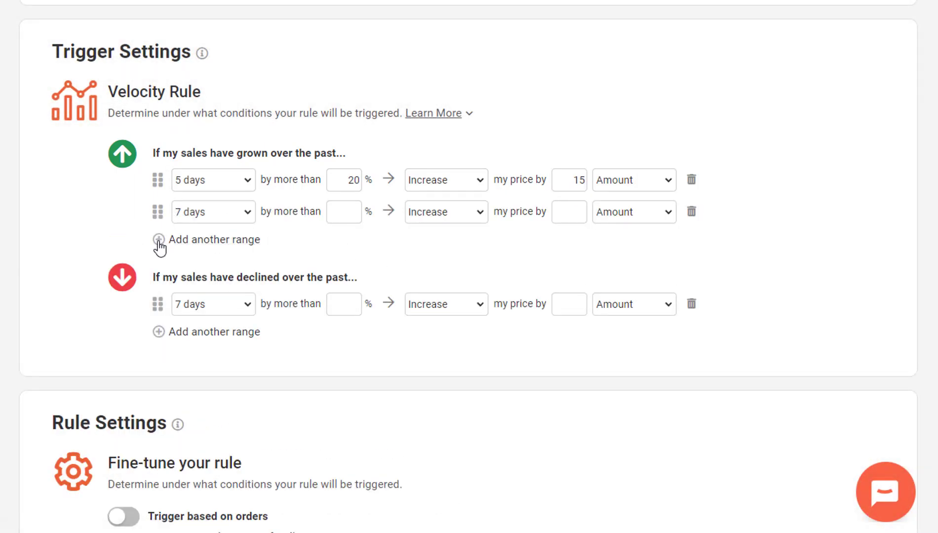
left_click(159, 241)
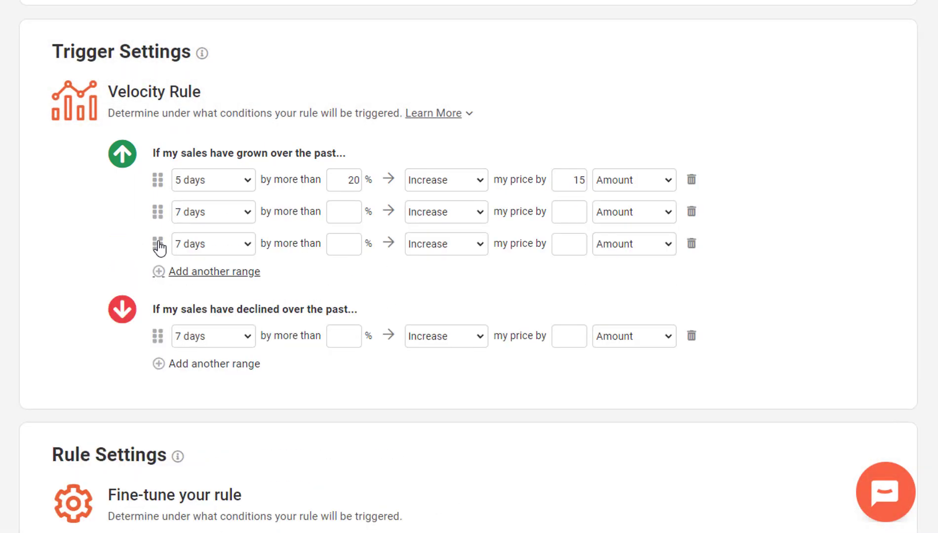
left_click(692, 213)
left_click_drag(159, 210, 154, 181)
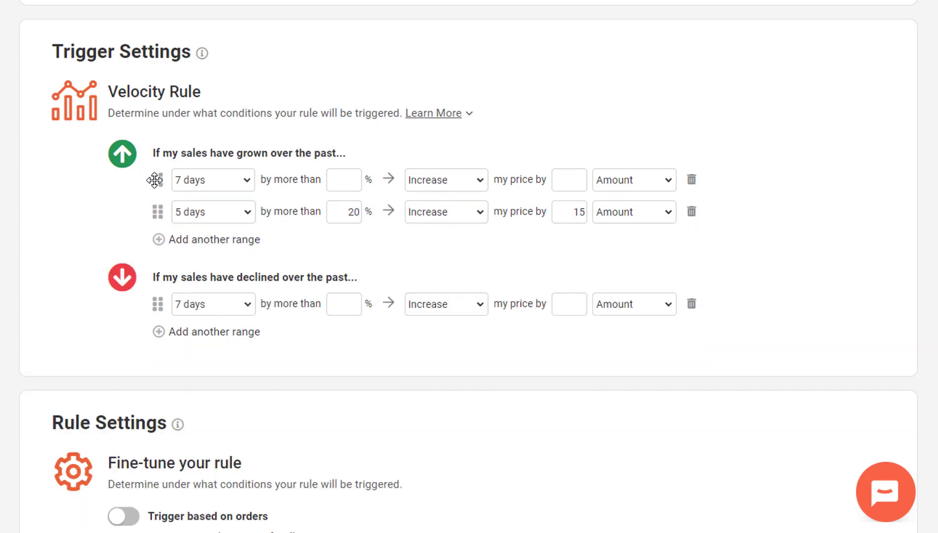
left_click(166, 332)
left_click_drag(157, 336, 156, 297)
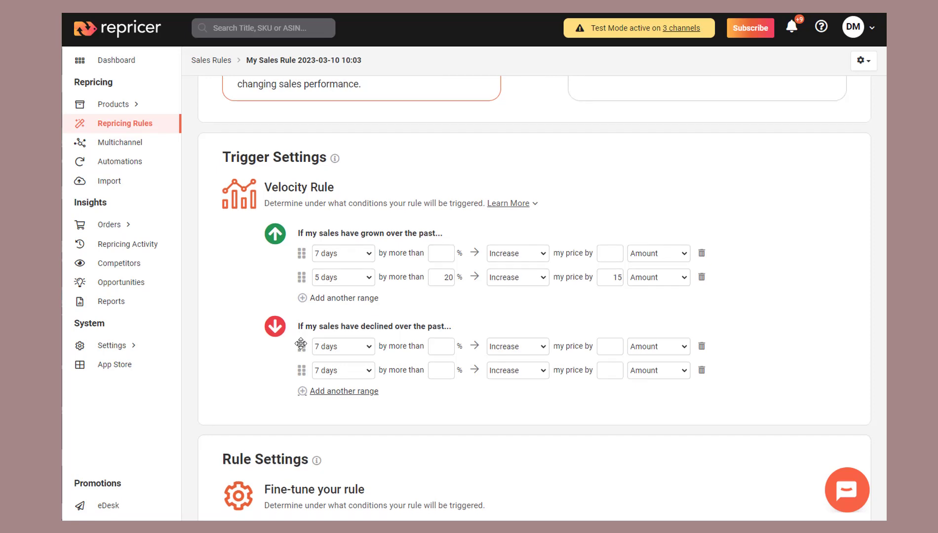
- Enable Trigger based on orders and Custom timing, checking every 24 hours with a 0-day wait between changes
scroll(301, 343, "down", 4)
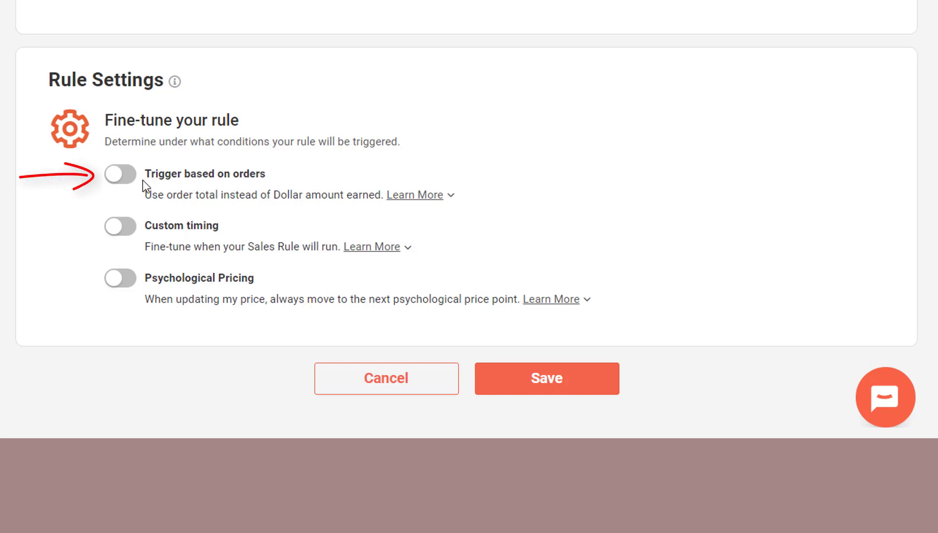
left_click(114, 183)
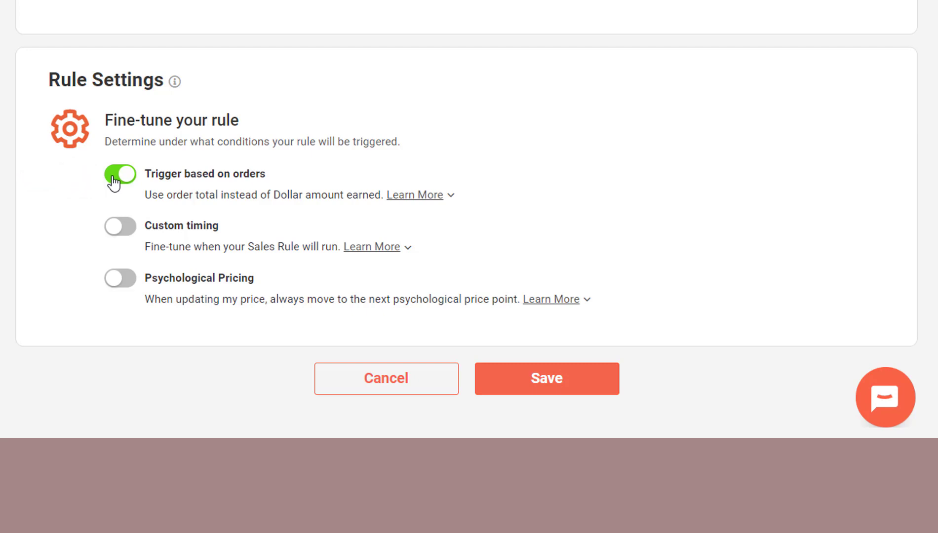
left_click(116, 228)
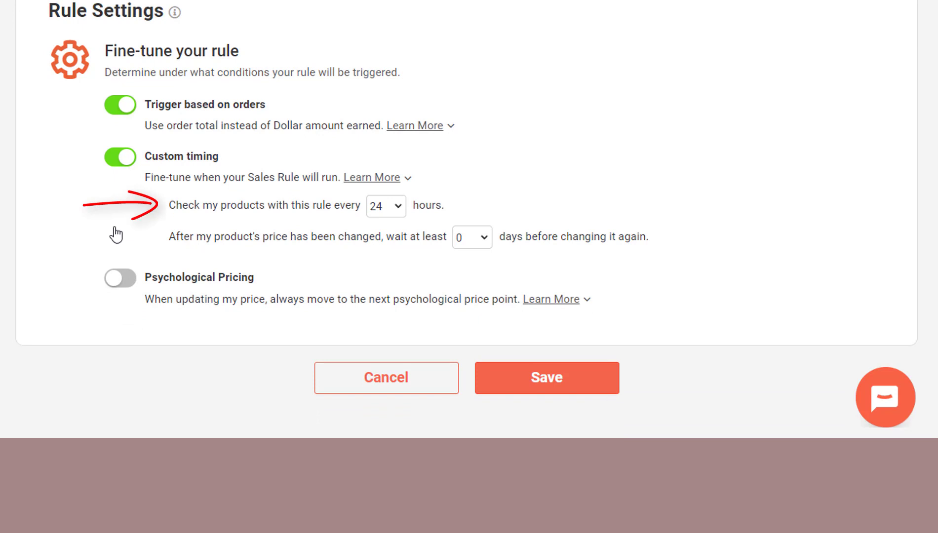
left_click(386, 205)
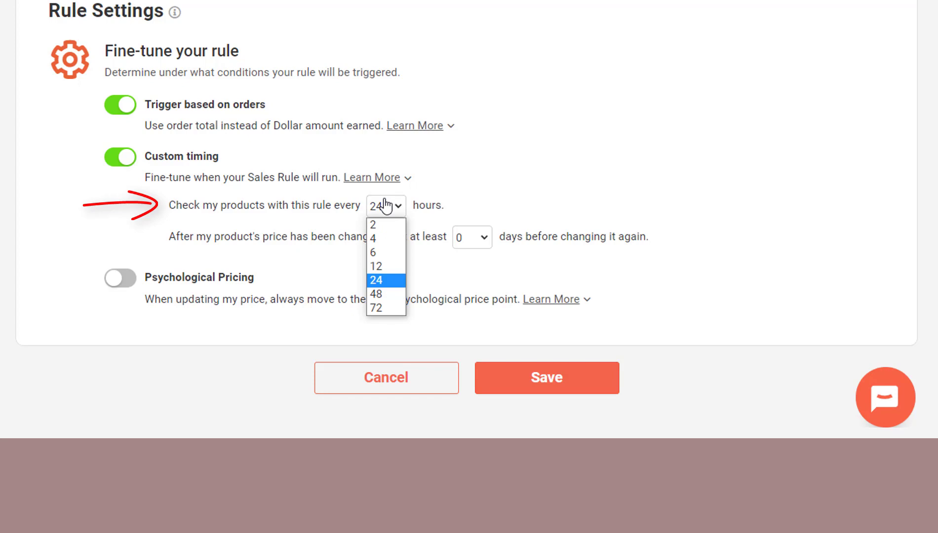
left_click(386, 206)
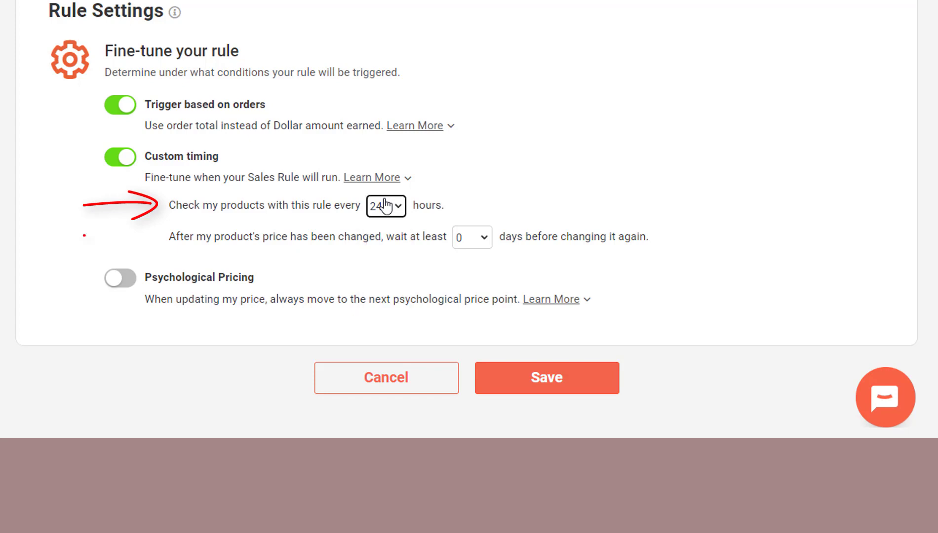
left_click(481, 238)
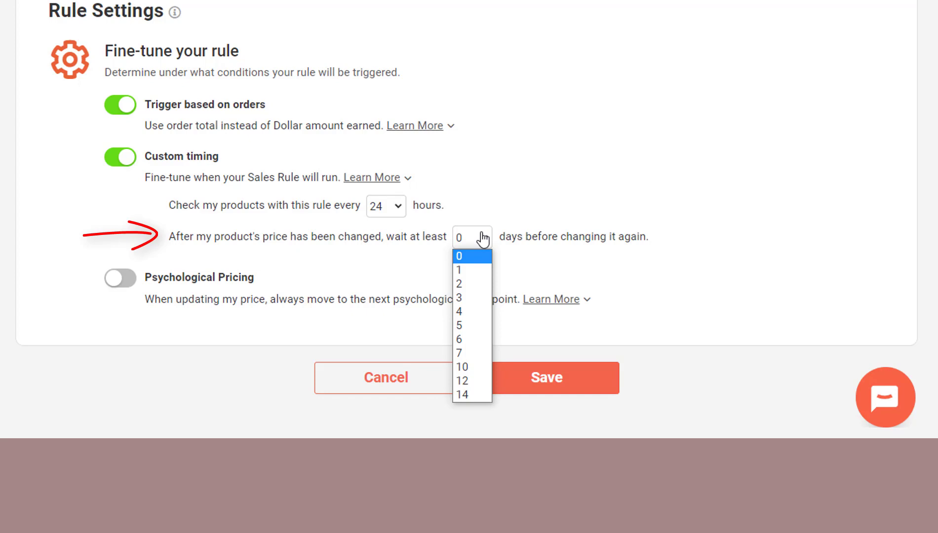
left_click(483, 239)
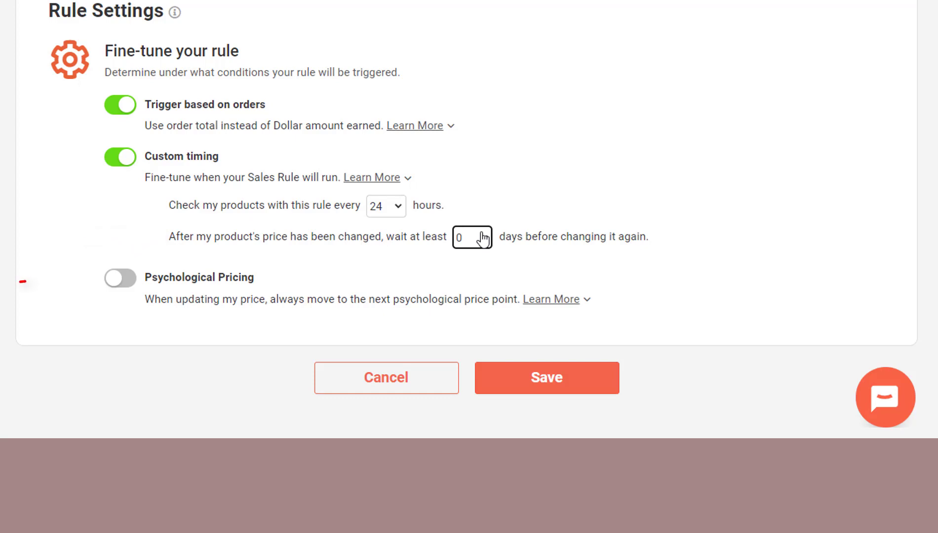
- Enable Psychological Pricing and choose the .49 and .99 price points
left_click(122, 283)
left_click(121, 279)
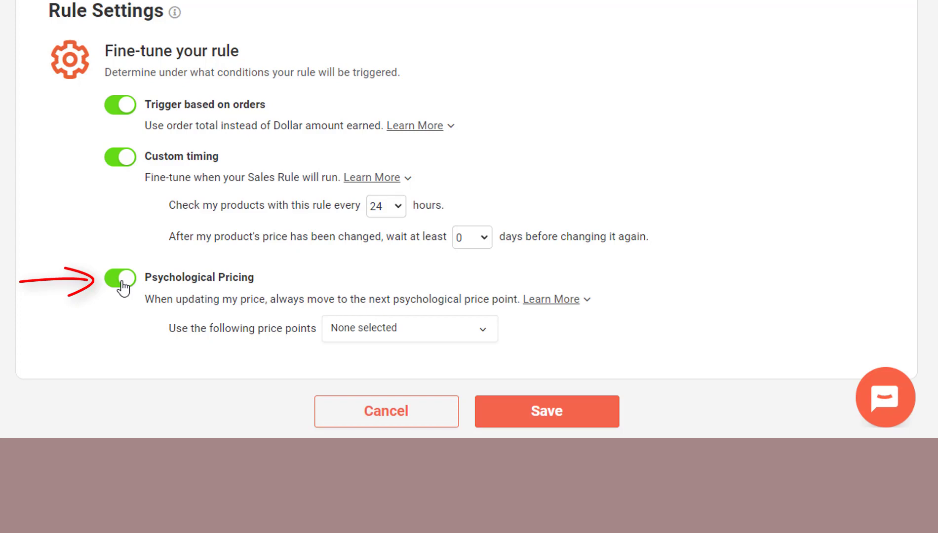
left_click(376, 327)
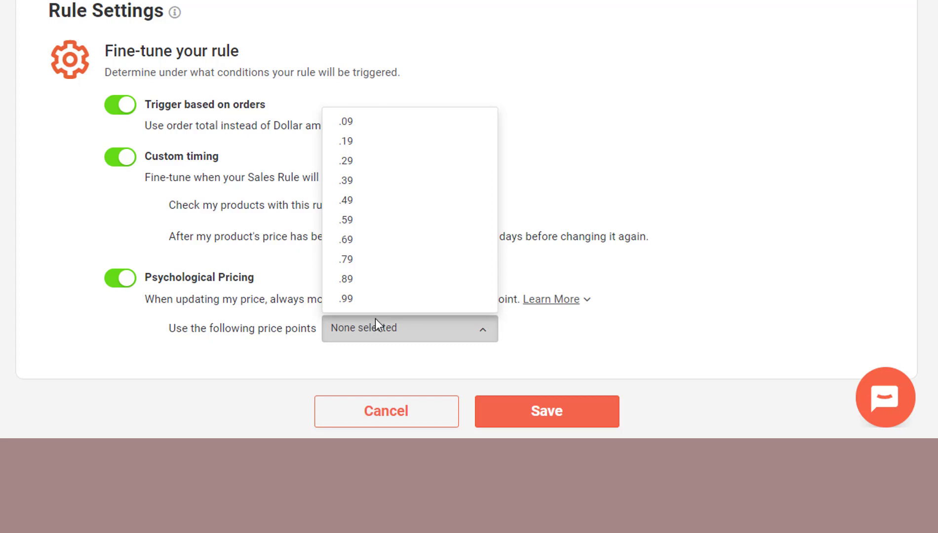
left_click(374, 203)
left_click(372, 302)
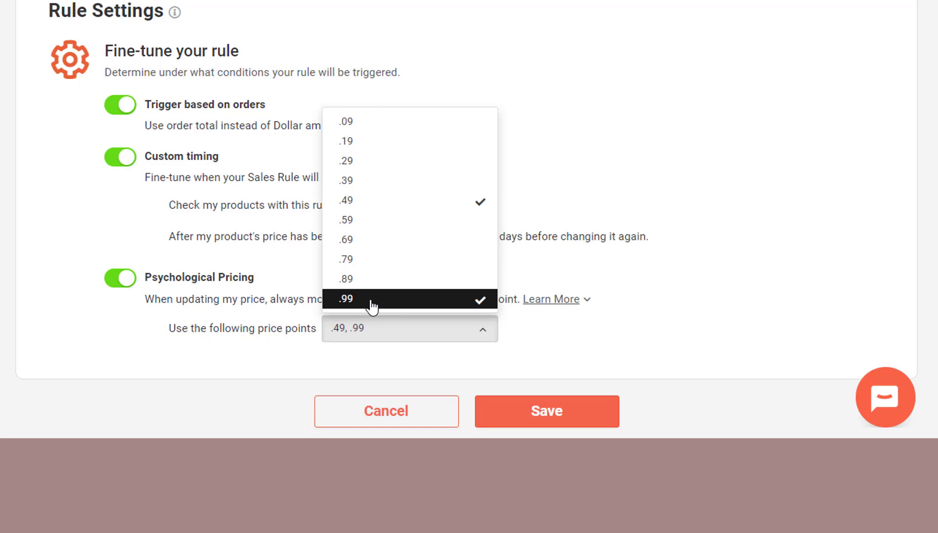
left_click(369, 336)
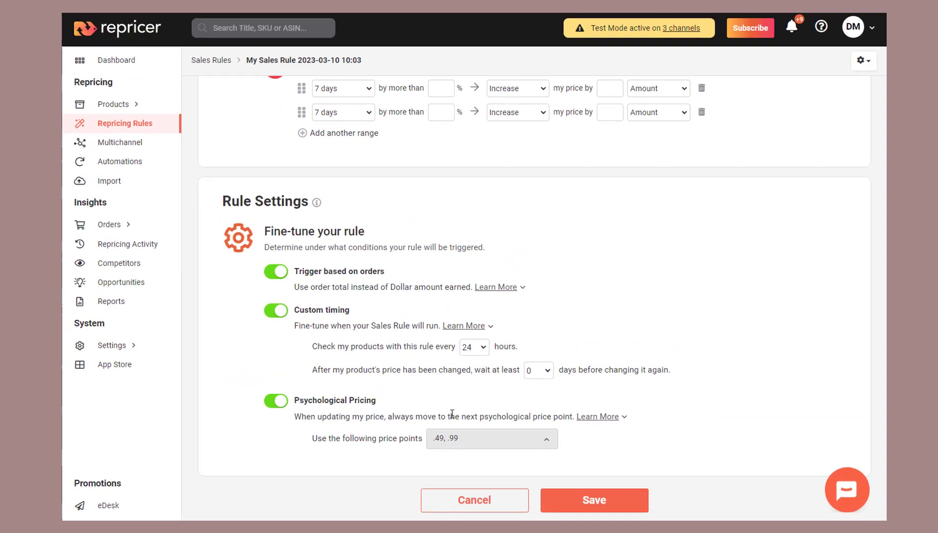
scroll(452, 411, "up", 4)
scroll(451, 411, "up", 4)
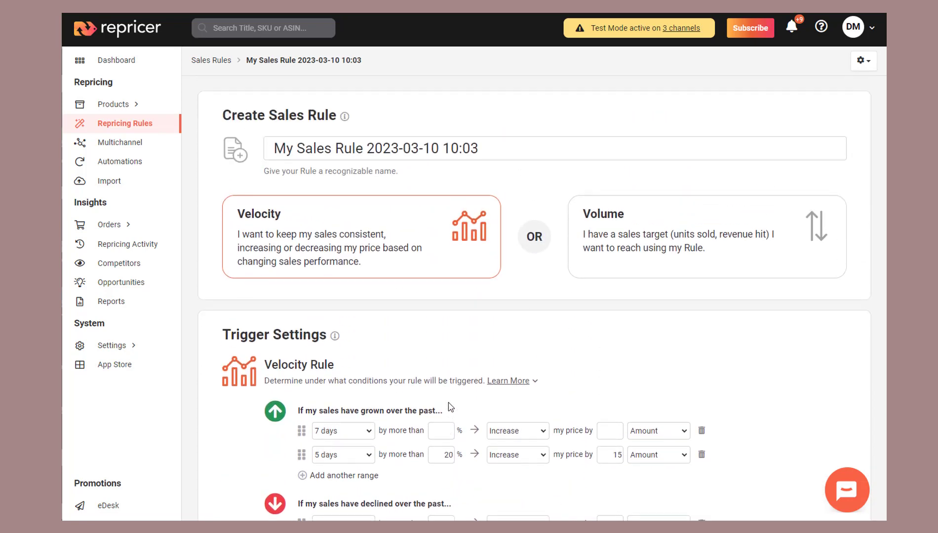